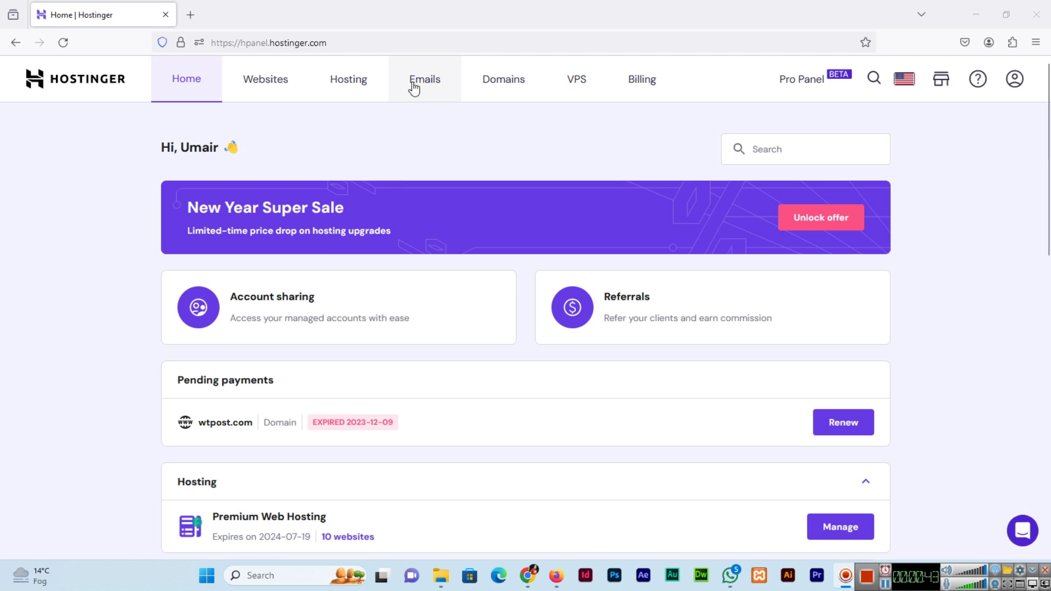
Step: Open the email services overview and page forward to the remaining email plans
click(435, 82)
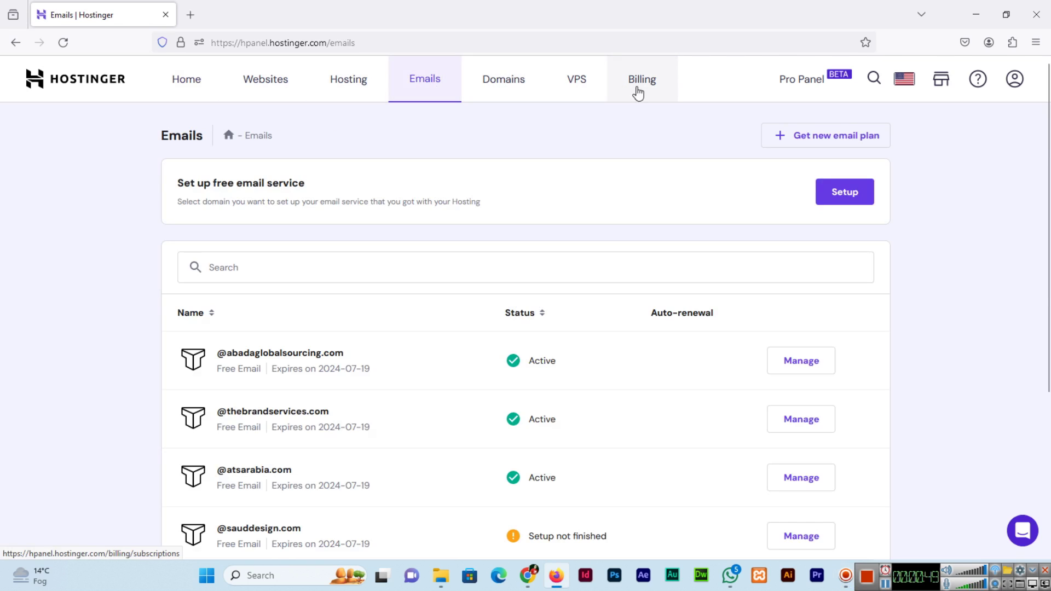
click(433, 98)
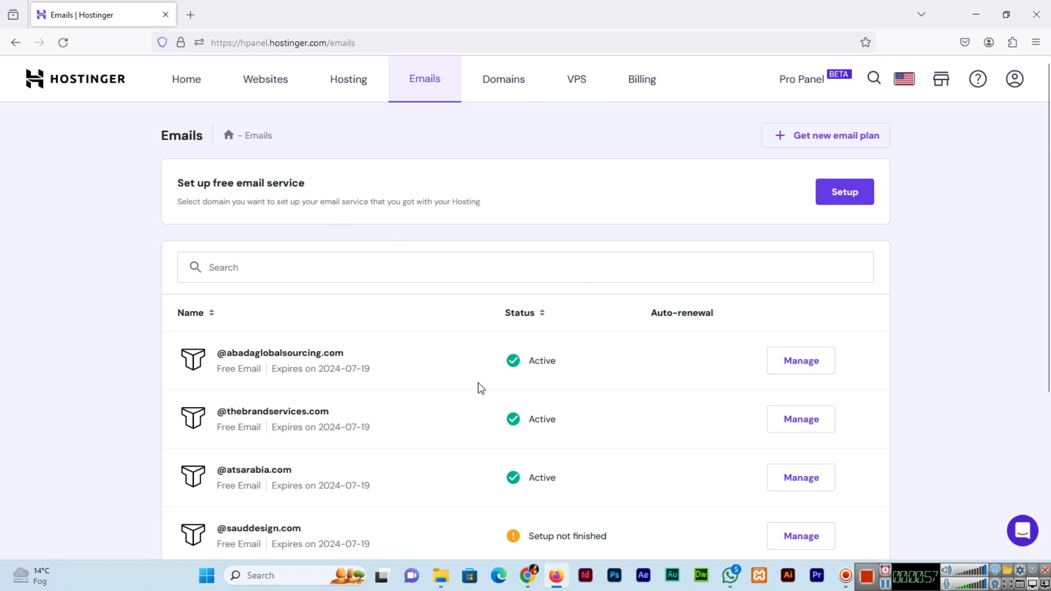
scroll(493, 366, down, 2)
scroll(514, 331, down, 2)
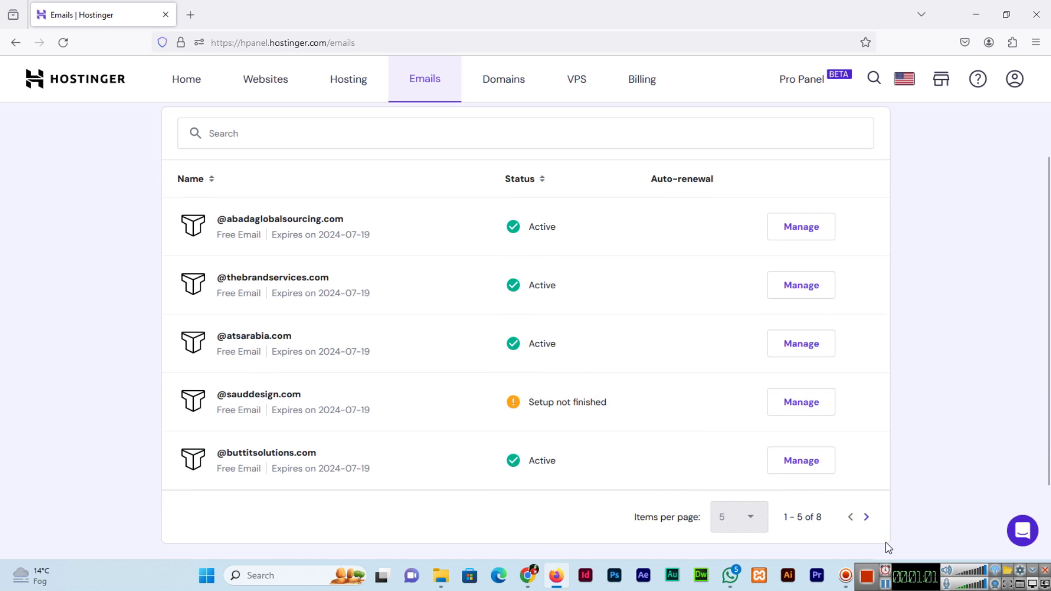
click(866, 516)
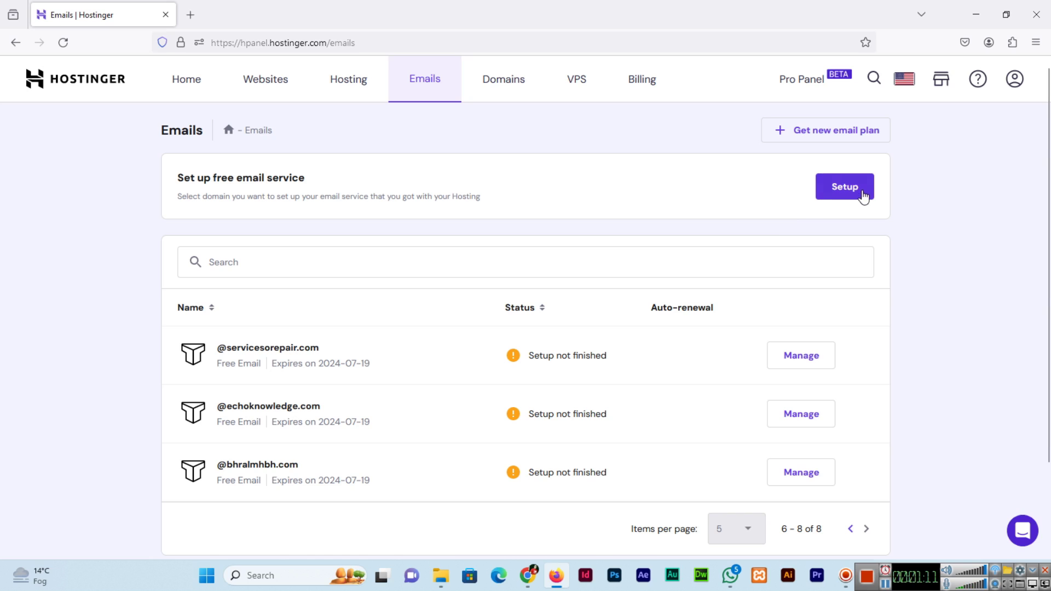
Step: Check the domains offered for a new free email setup, then cancel without creating one
click(846, 193)
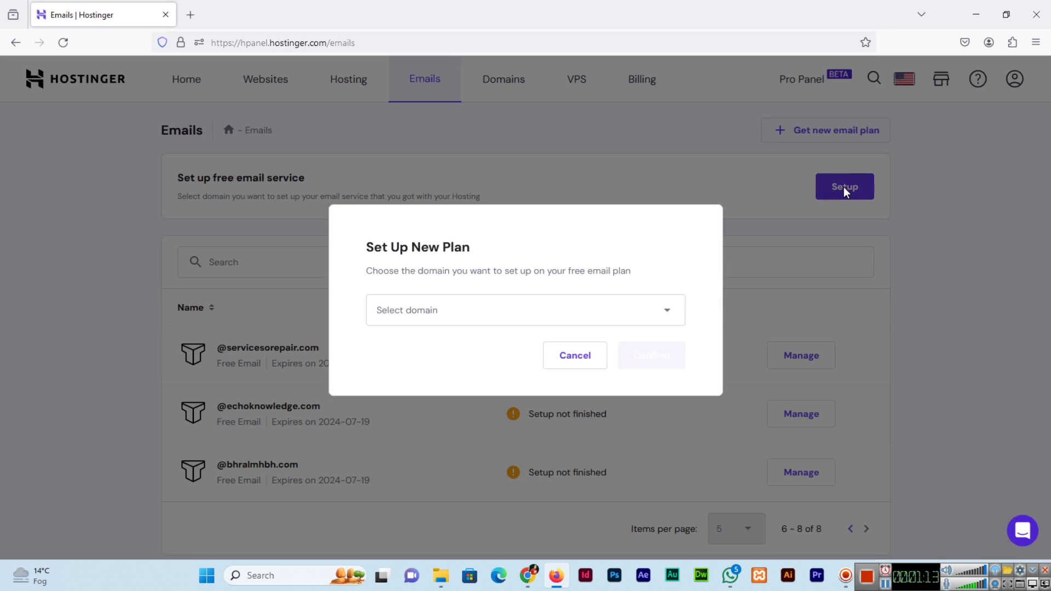
click(479, 311)
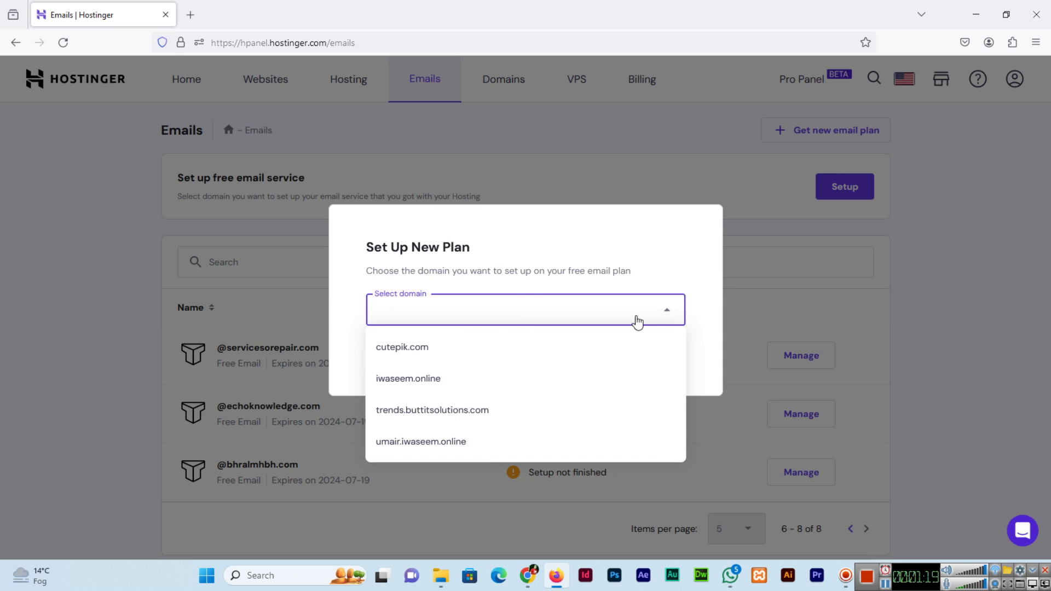
click(816, 314)
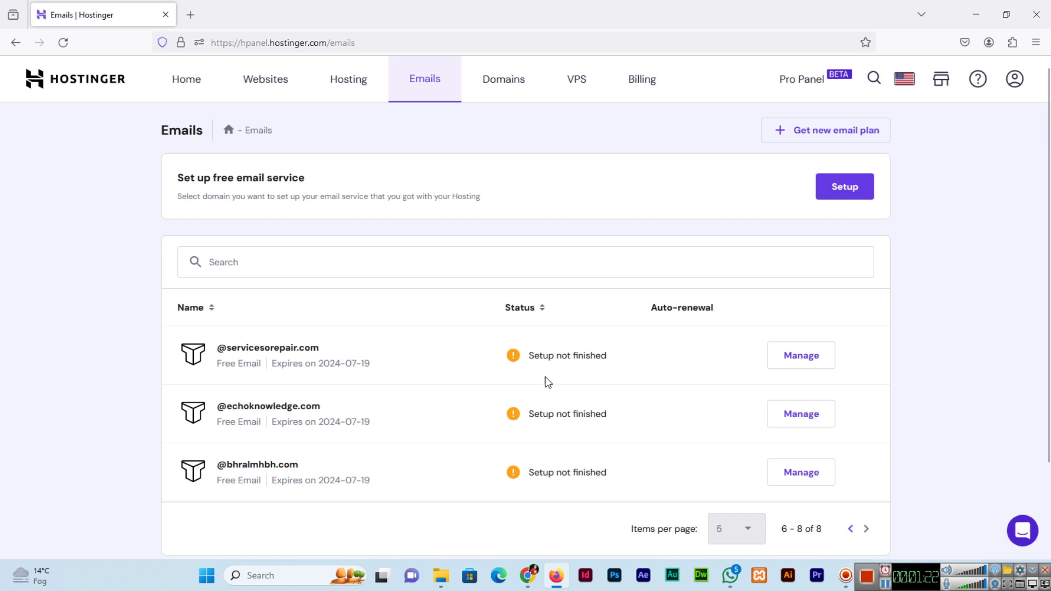
Step: Review the Free, Business and Enterprise Titan plans offered for echoknowledge.com
click(803, 417)
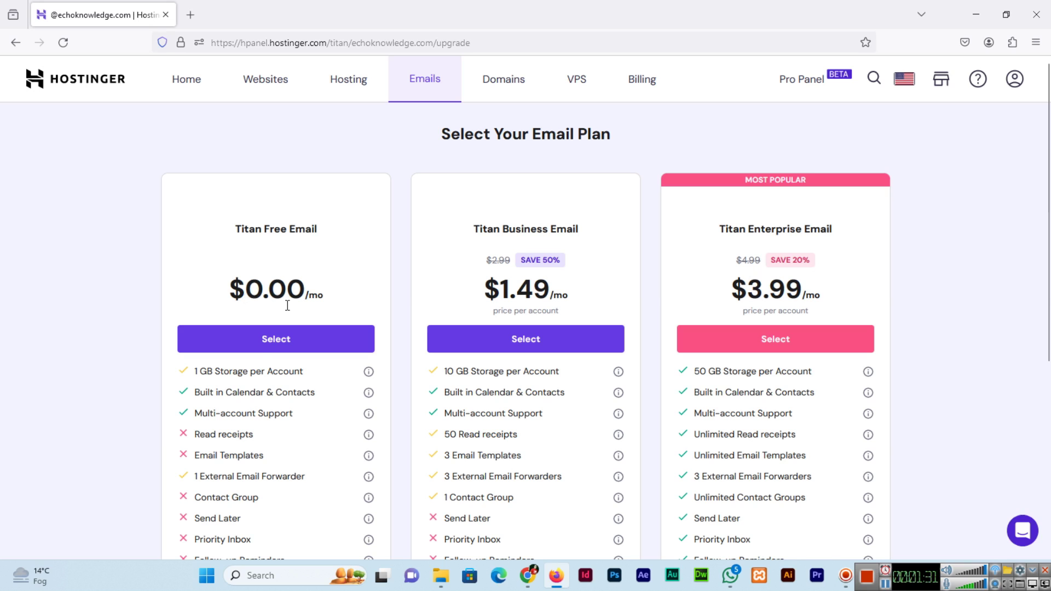
scroll(240, 287, down, 5)
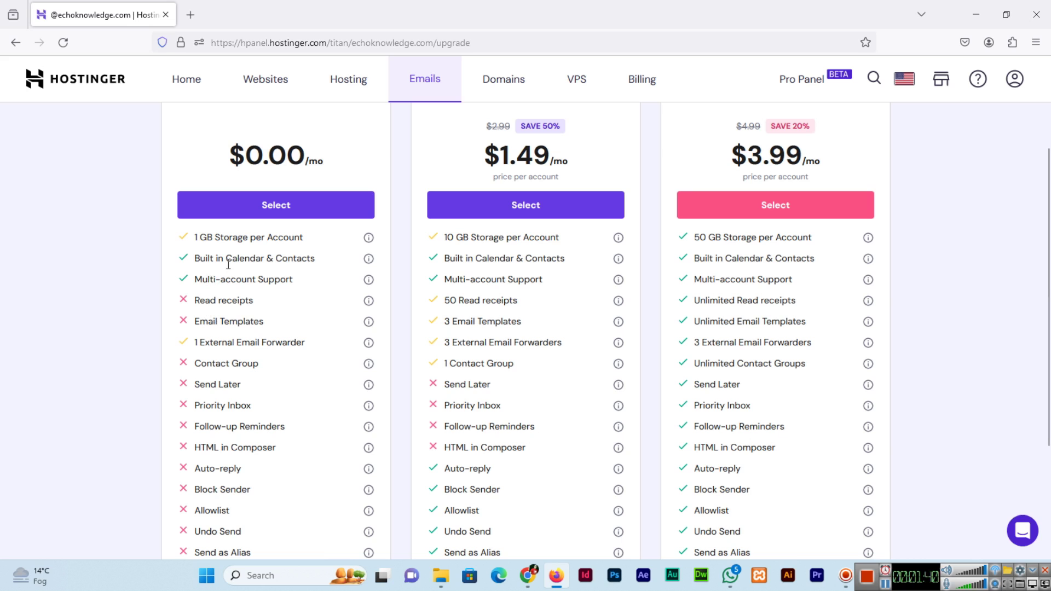
scroll(232, 409, down, 2)
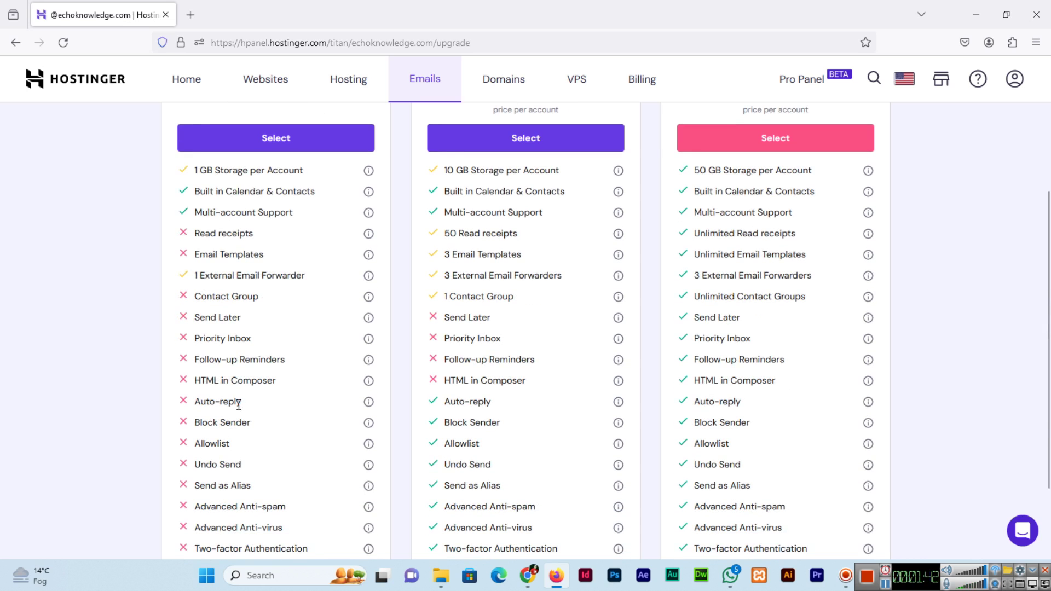
scroll(541, 301, up, 3)
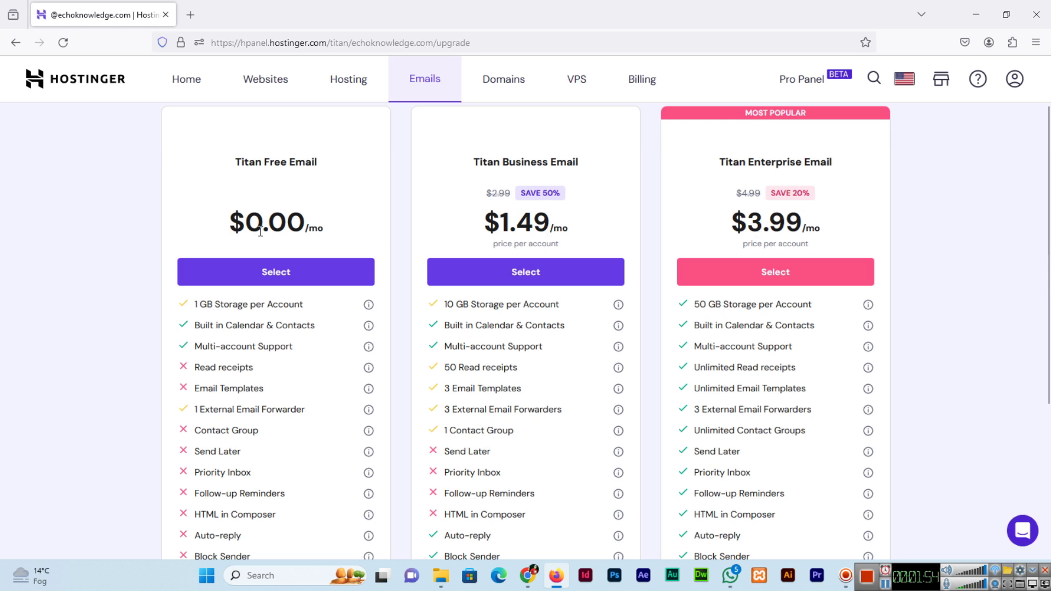
scroll(71, 241, down, 4)
scroll(71, 241, up, 5)
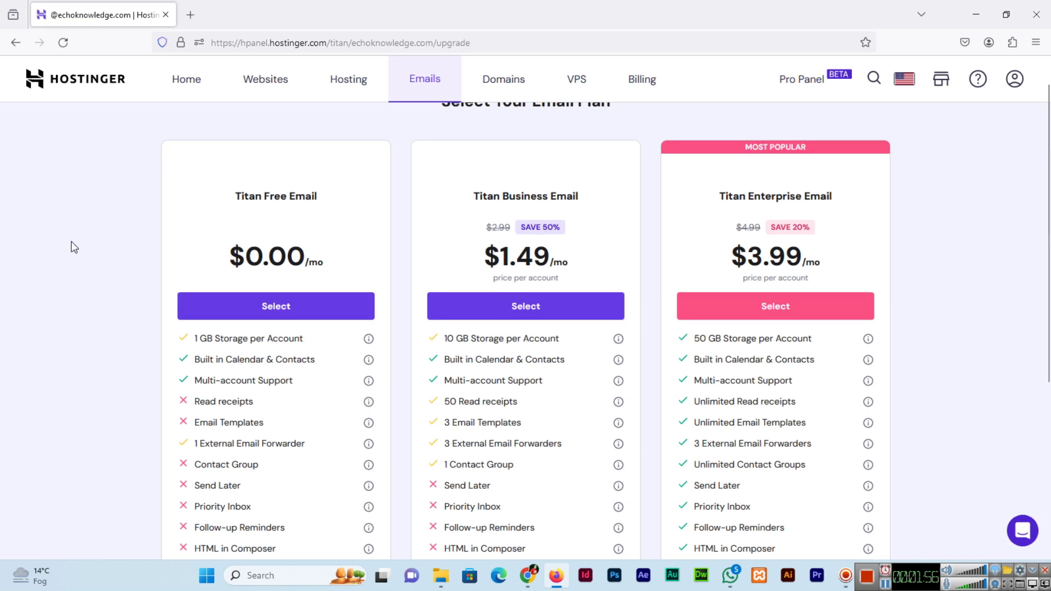
scroll(71, 242, down, 2)
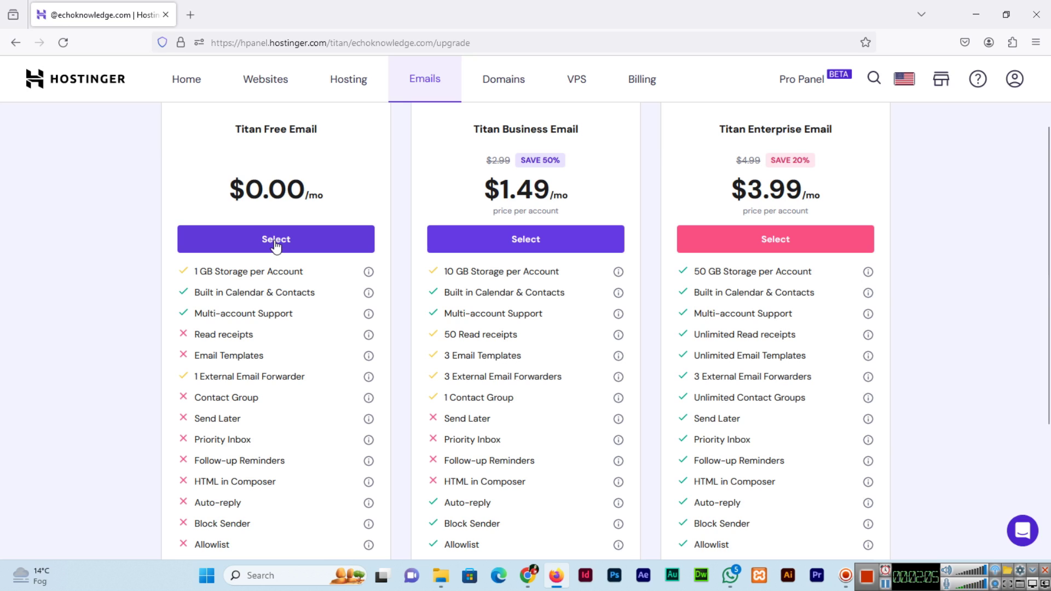
Step: Choose the Titan Free Email plan and enter a username for the new account
click(275, 244)
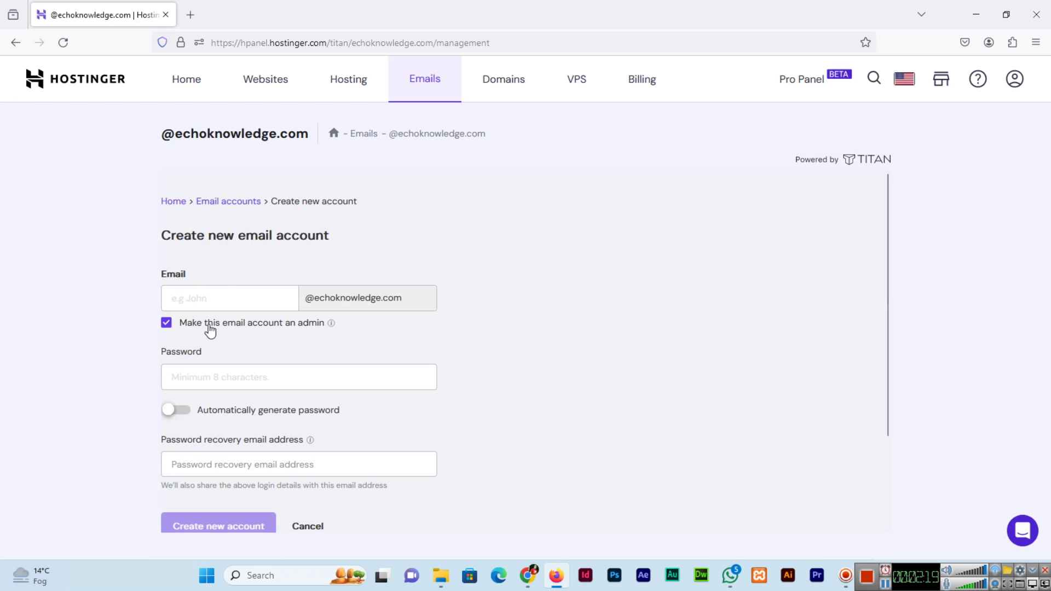
click(230, 297)
text(ad)
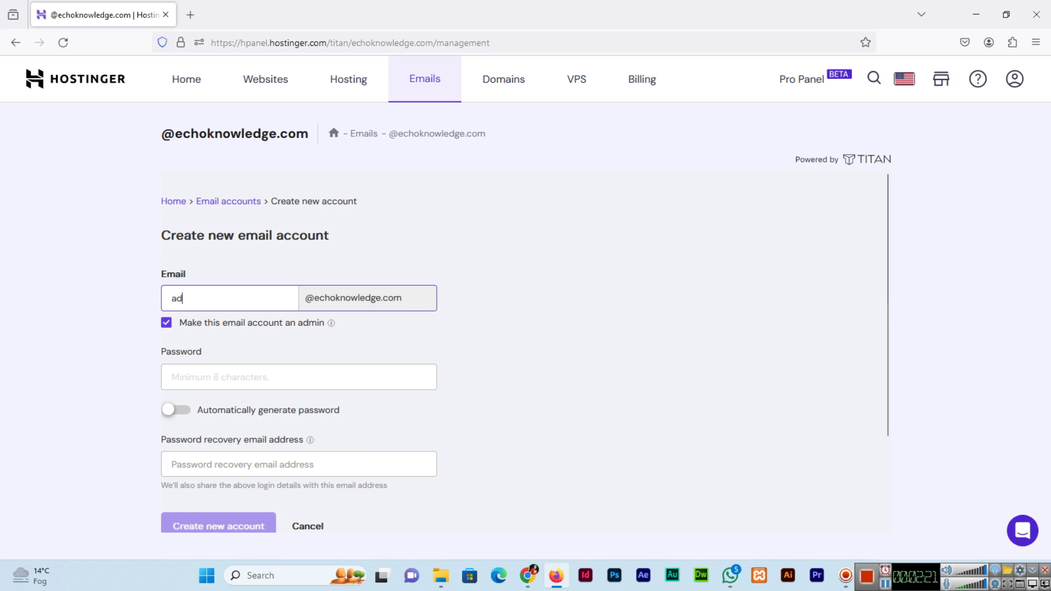
text(min)
drag(222, 295, 117, 292)
key(BackSpace)
text(info)
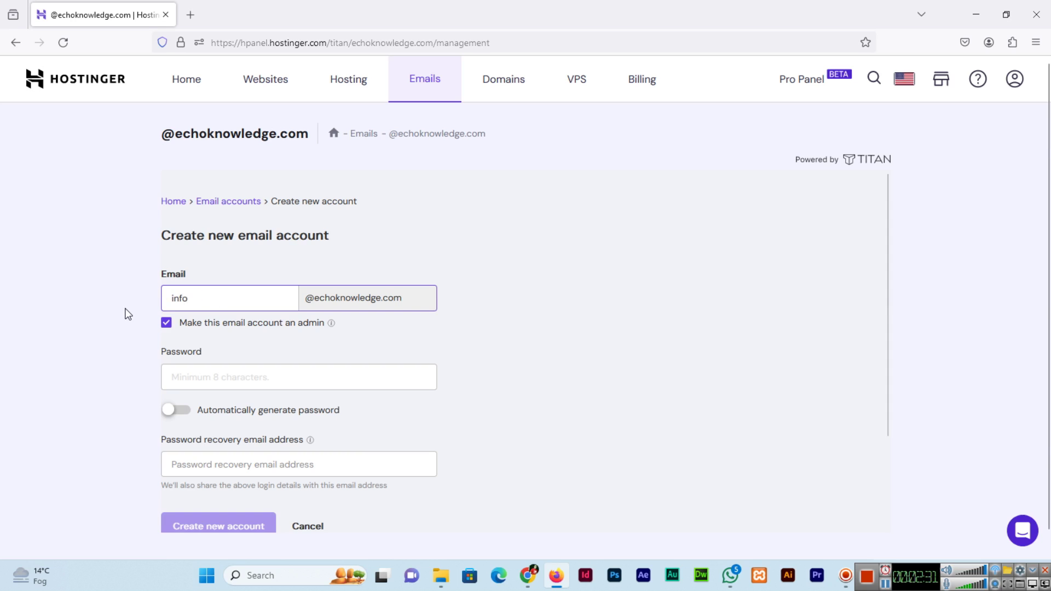
Step: Set the username back to 'admin' and mark the account as an admin
click(166, 327)
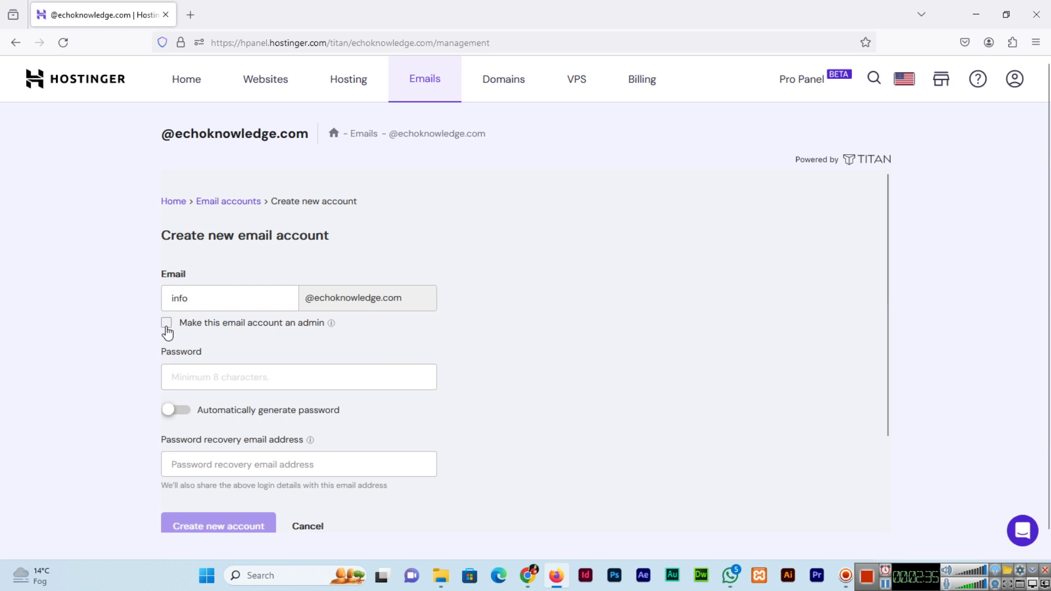
click(167, 327)
click(174, 324)
drag(189, 297, 141, 294)
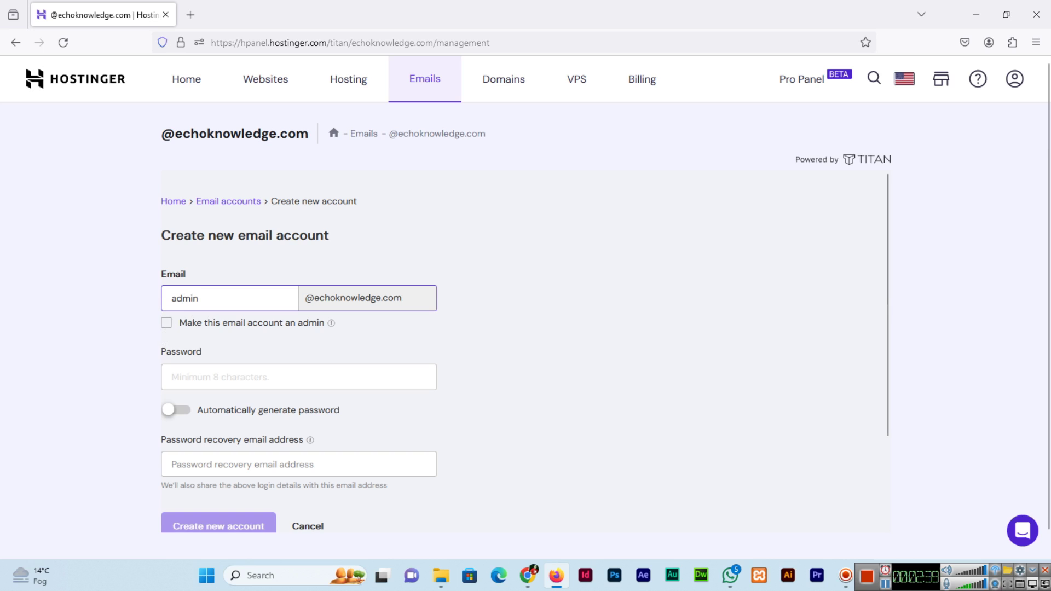
click(165, 324)
click(238, 377)
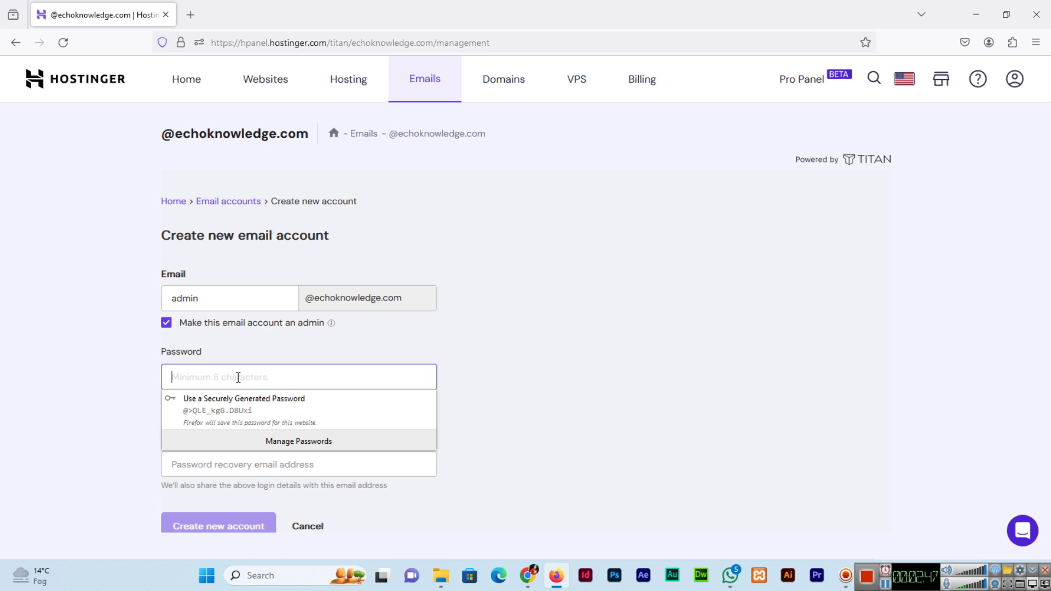
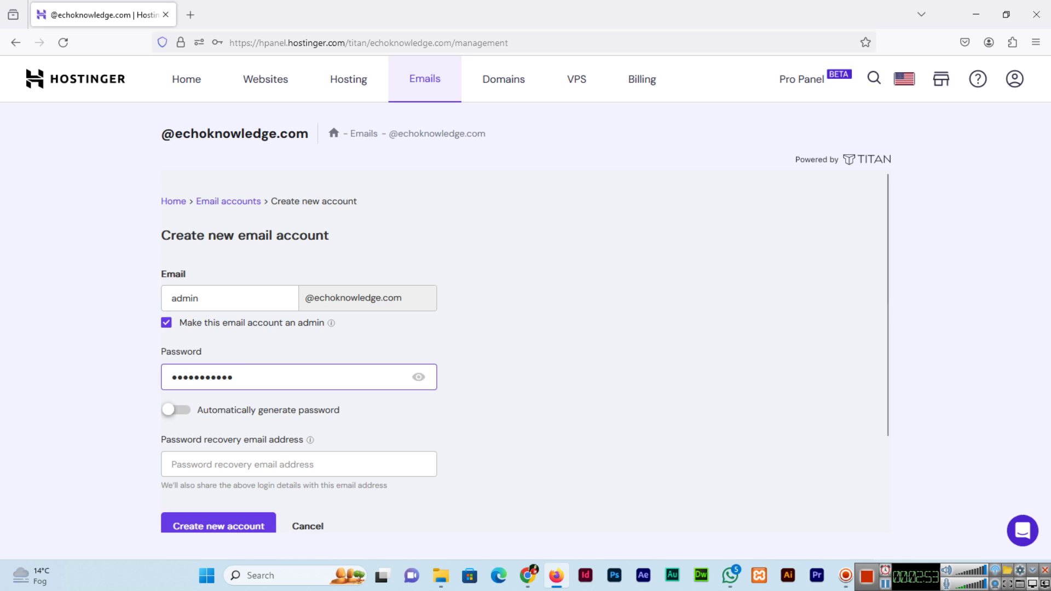
scroll(97, 477, down, 1)
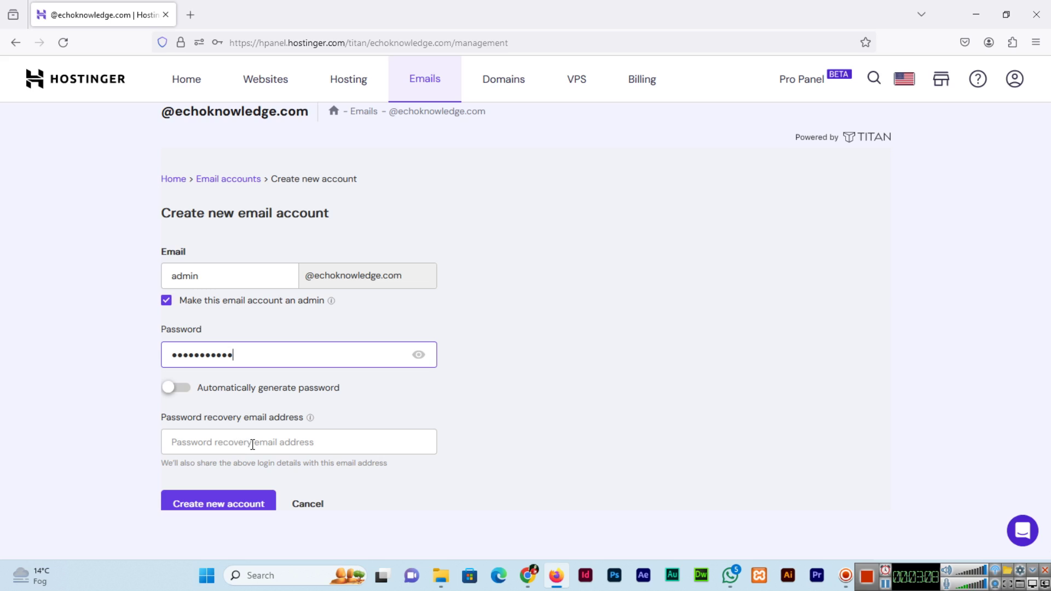
click(236, 510)
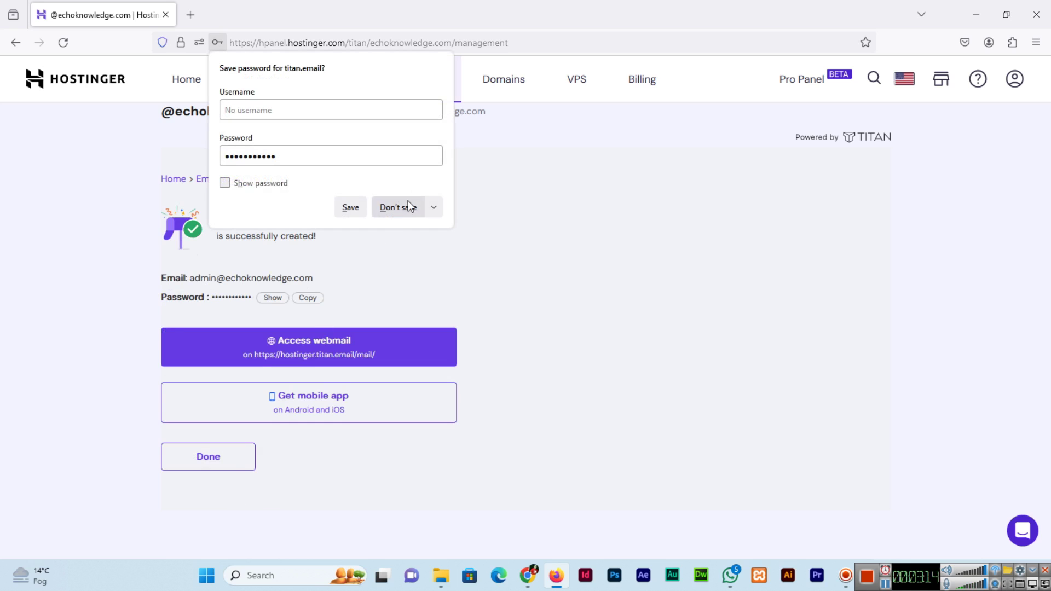
click(409, 207)
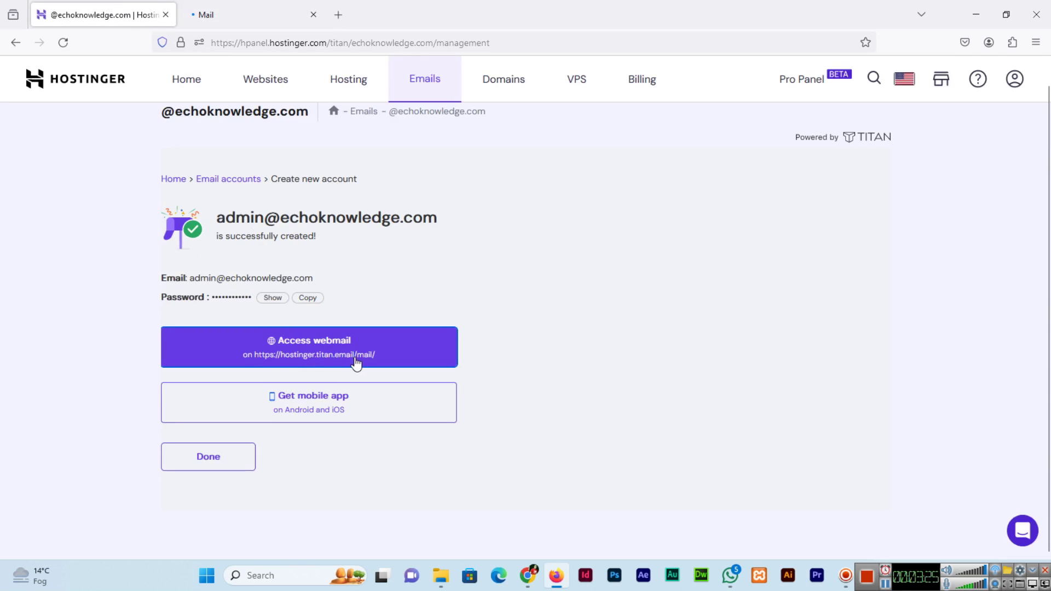
click(229, 15)
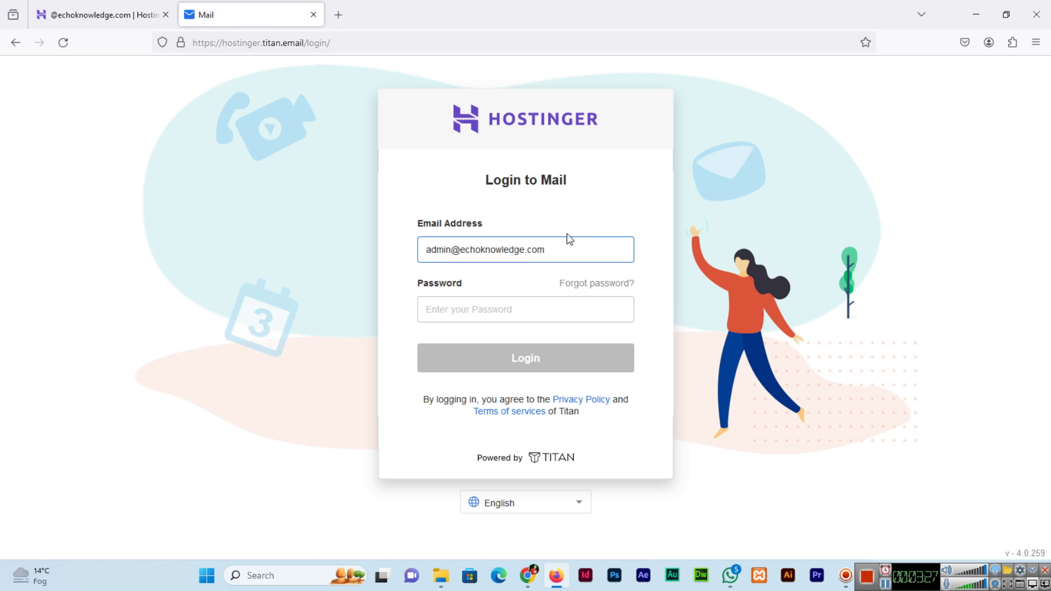
click(533, 309)
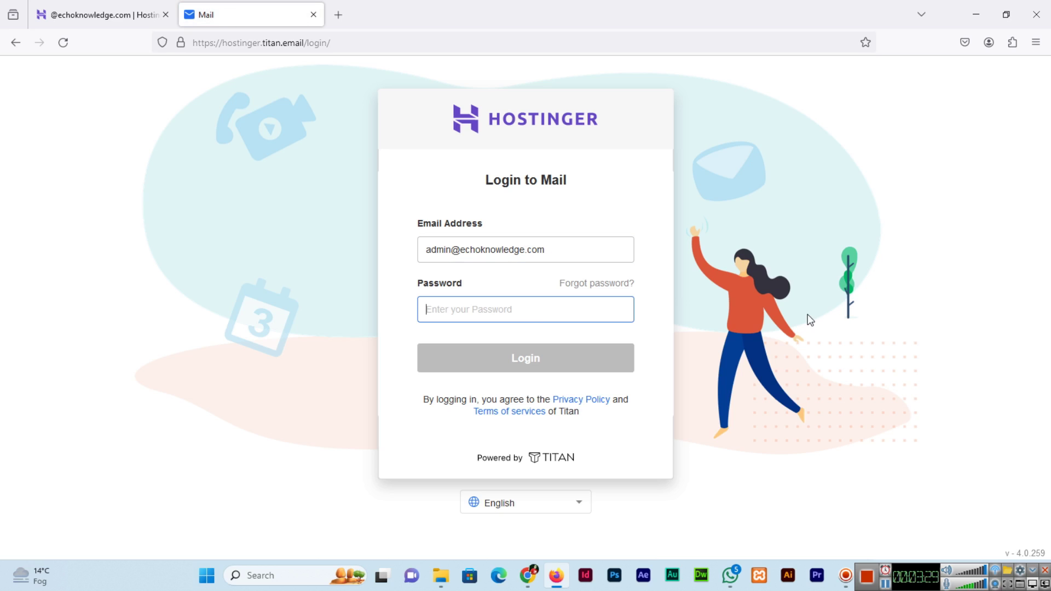
text(********)
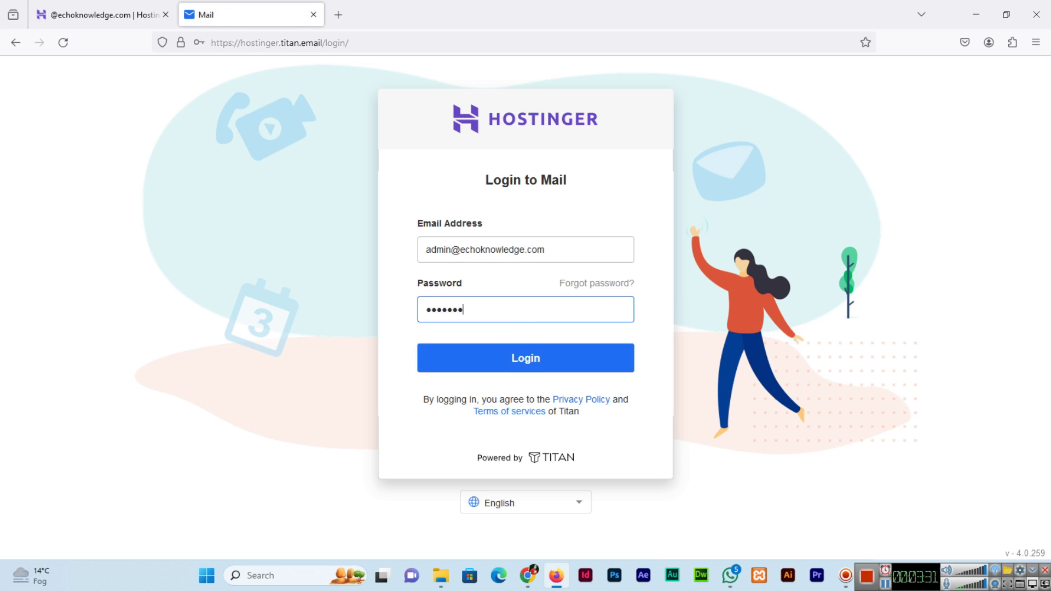
text(***)
key(Return)
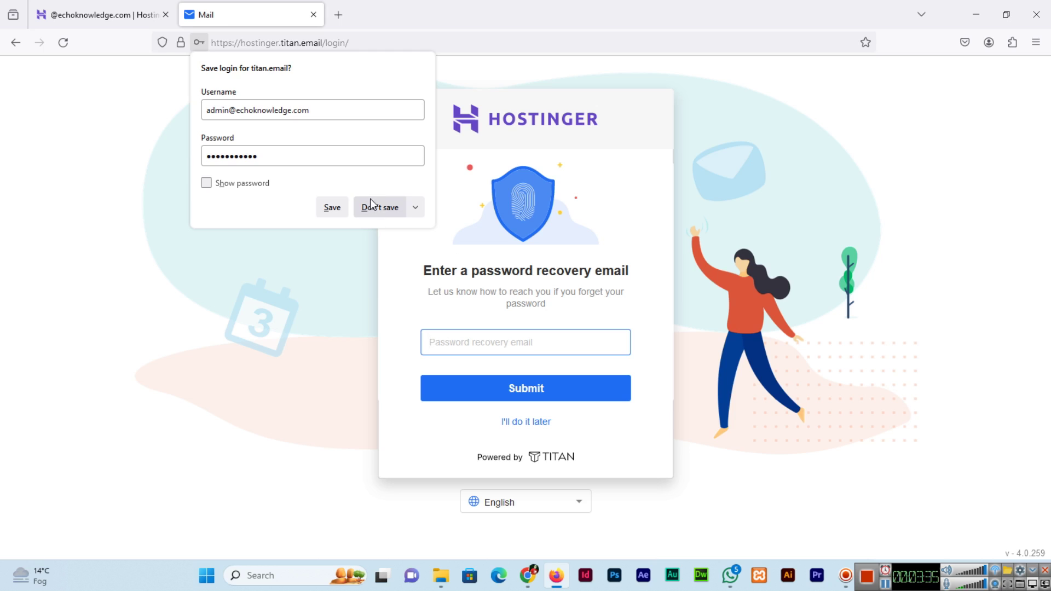
click(384, 207)
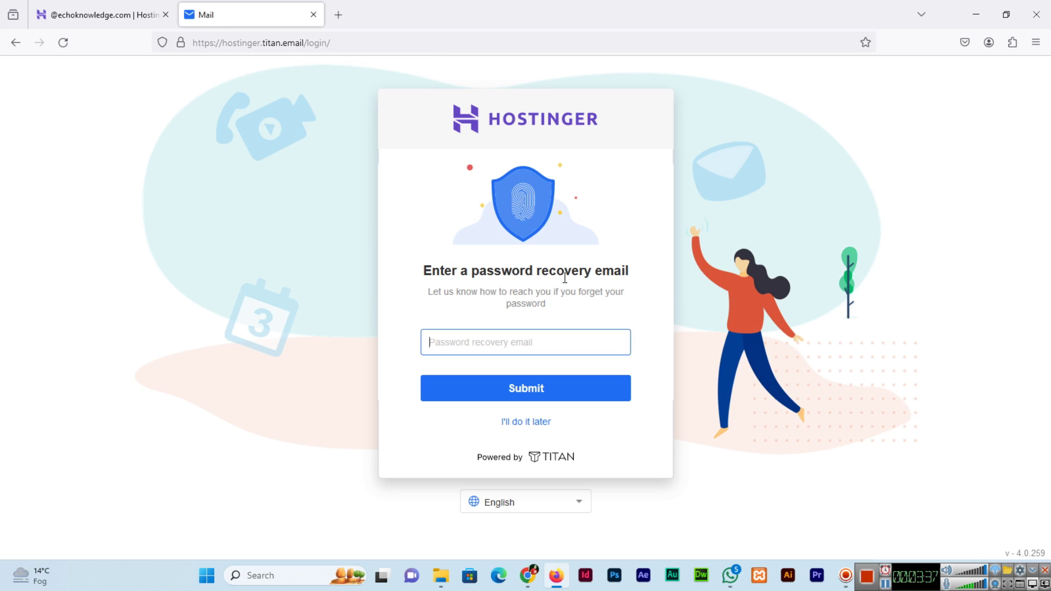
Step: Skip adding a recovery email for now
click(522, 418)
click(535, 350)
click(517, 422)
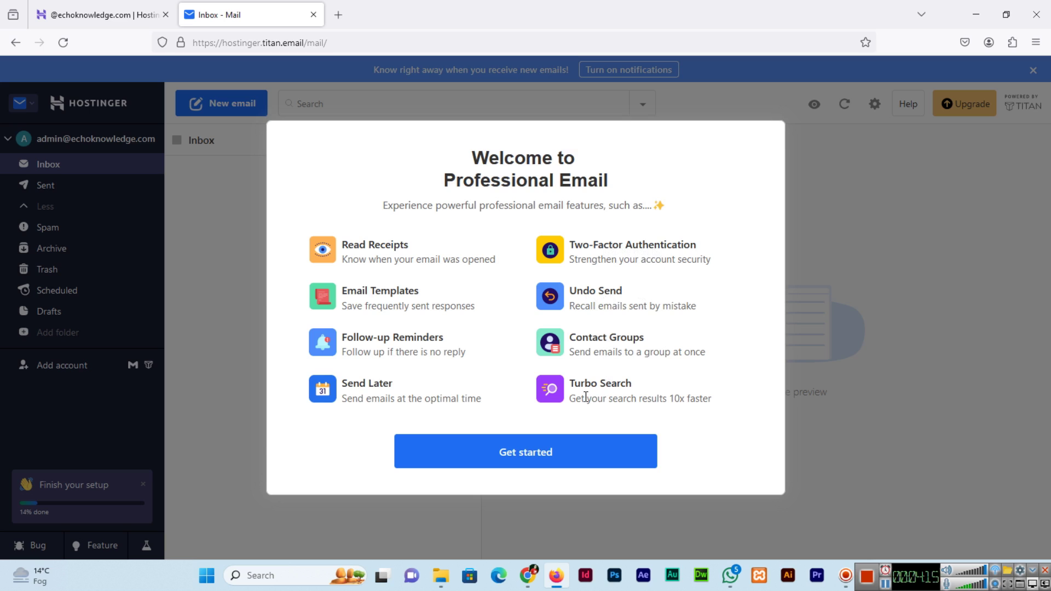
click(530, 464)
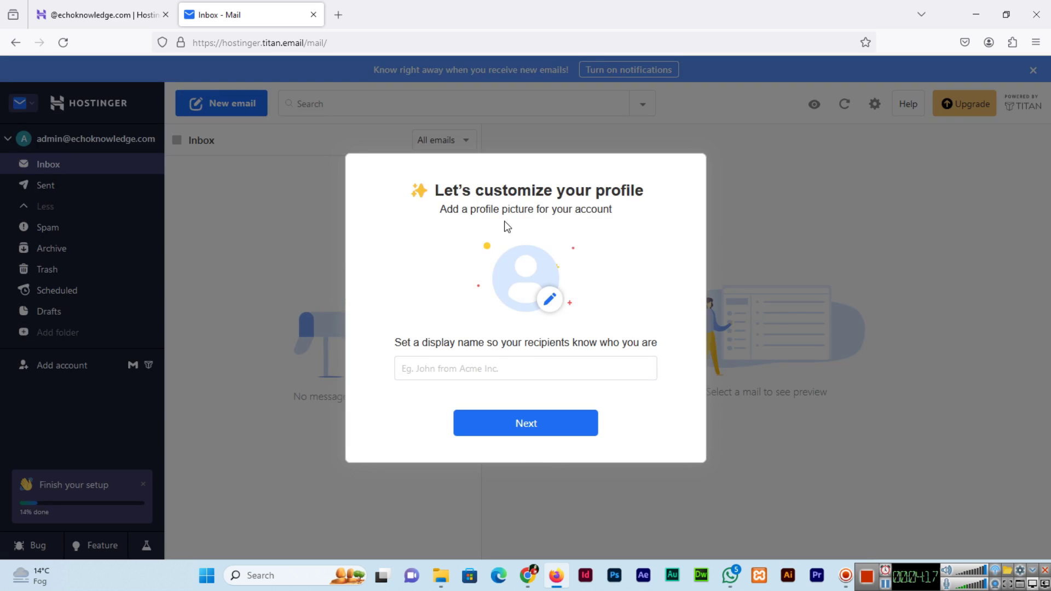
click(482, 367)
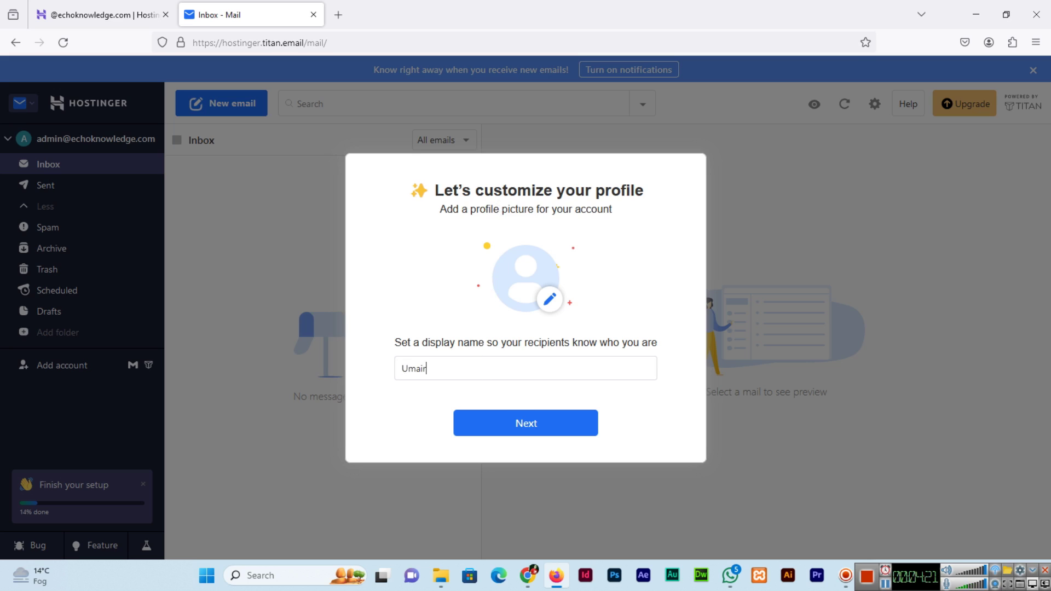
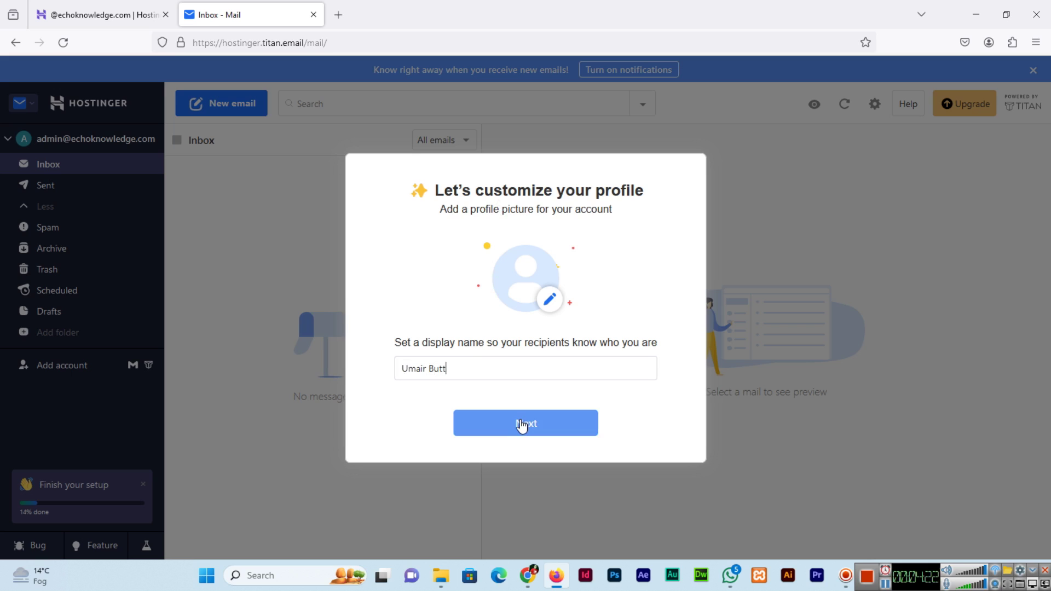
click(522, 422)
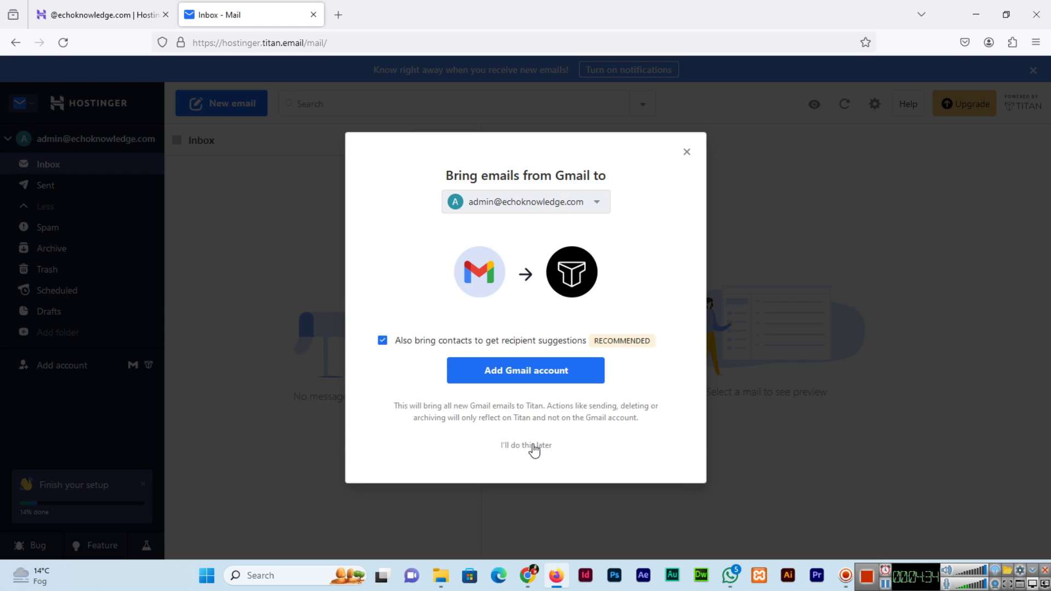
Step: Skip the Gmail import, signature, viewing preference and mobile app prompts
click(534, 448)
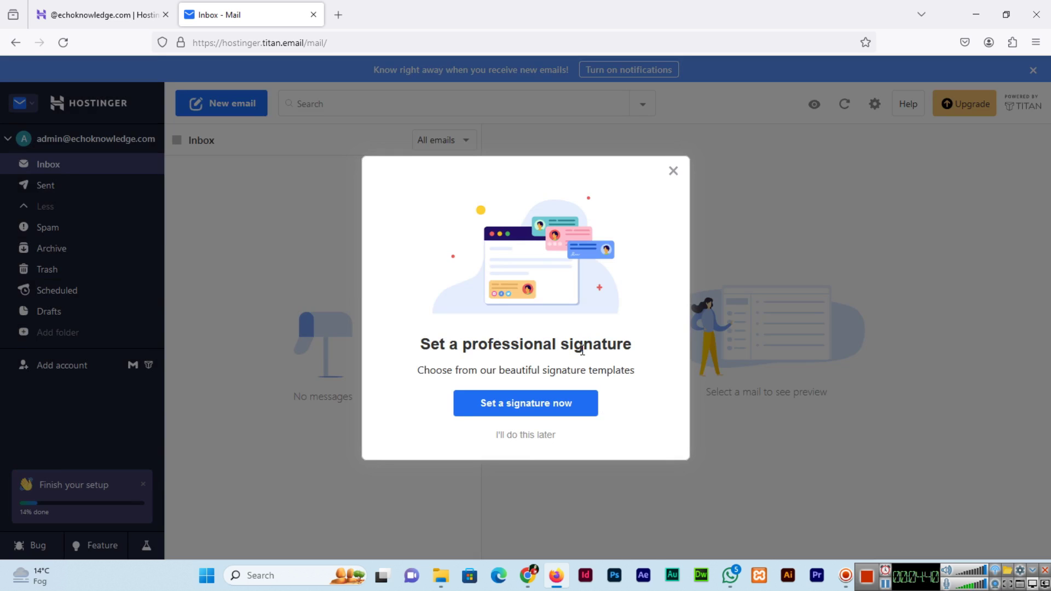
click(535, 438)
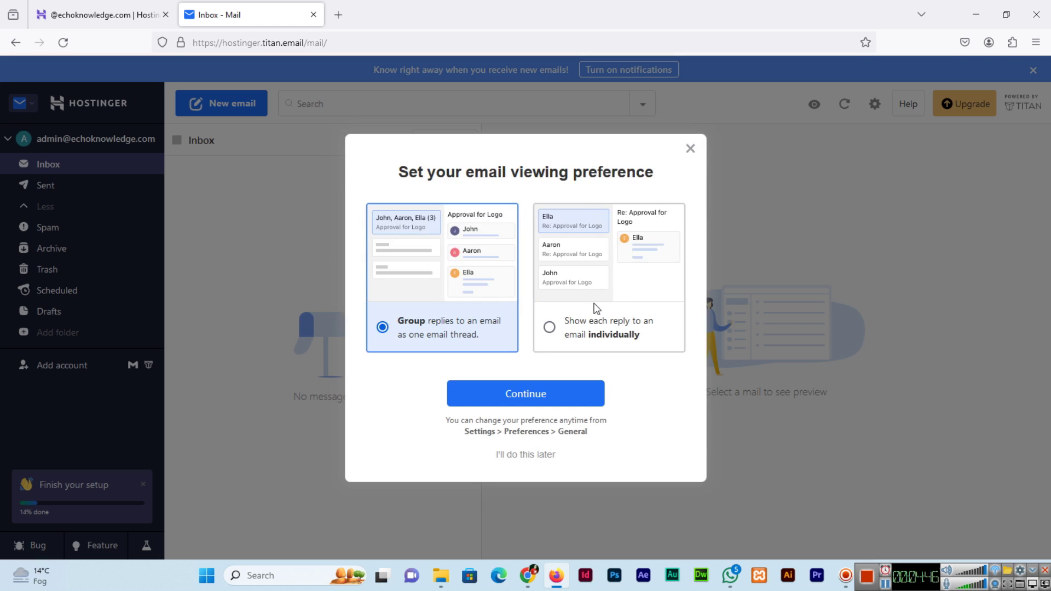
click(543, 454)
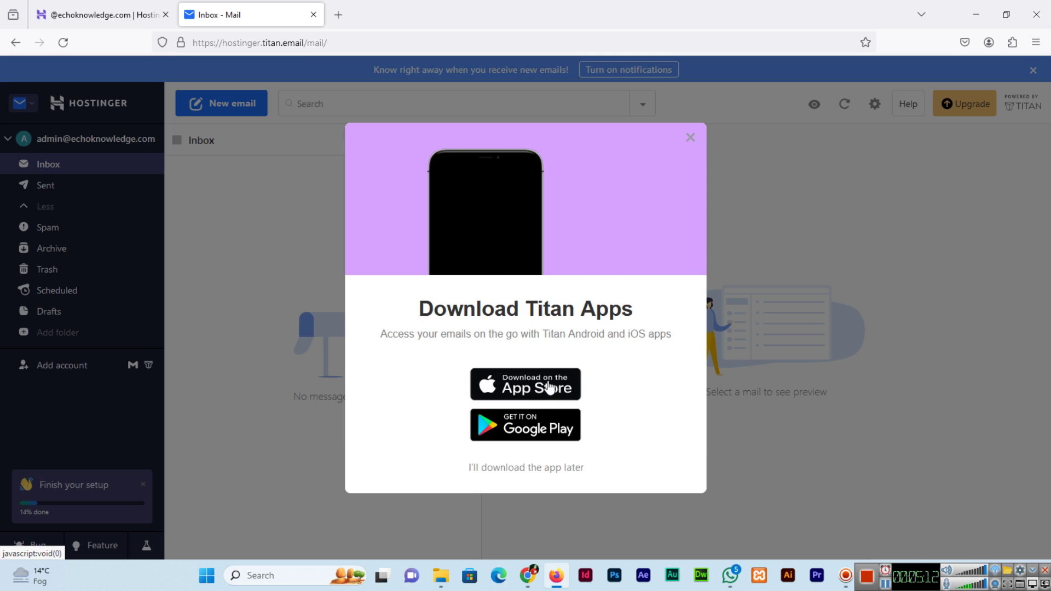
click(551, 469)
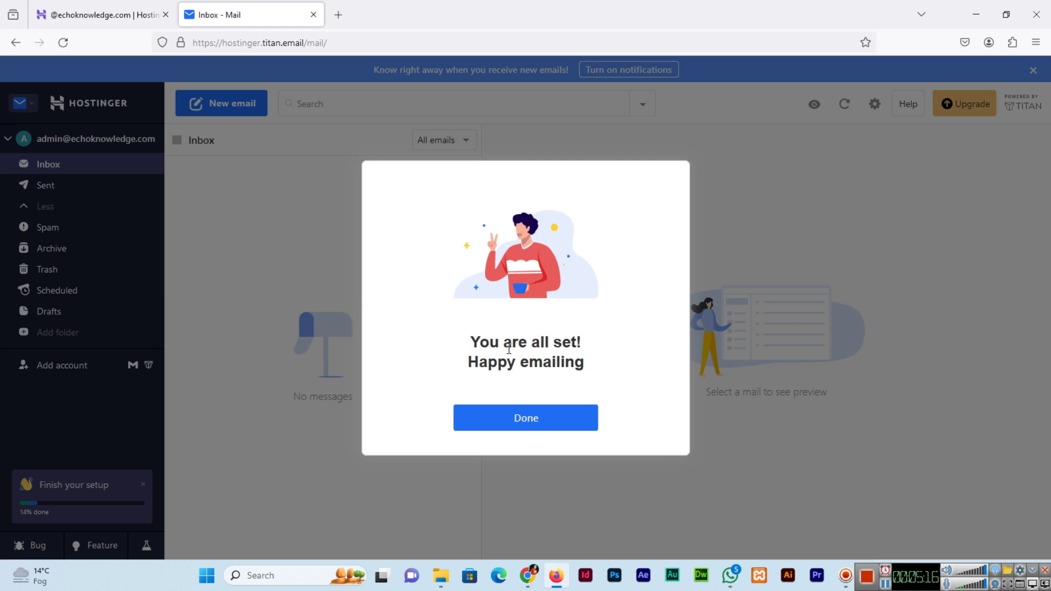
Step: Dismiss the all-set message, try a blank new email past its tracking tour, then discard it
click(526, 418)
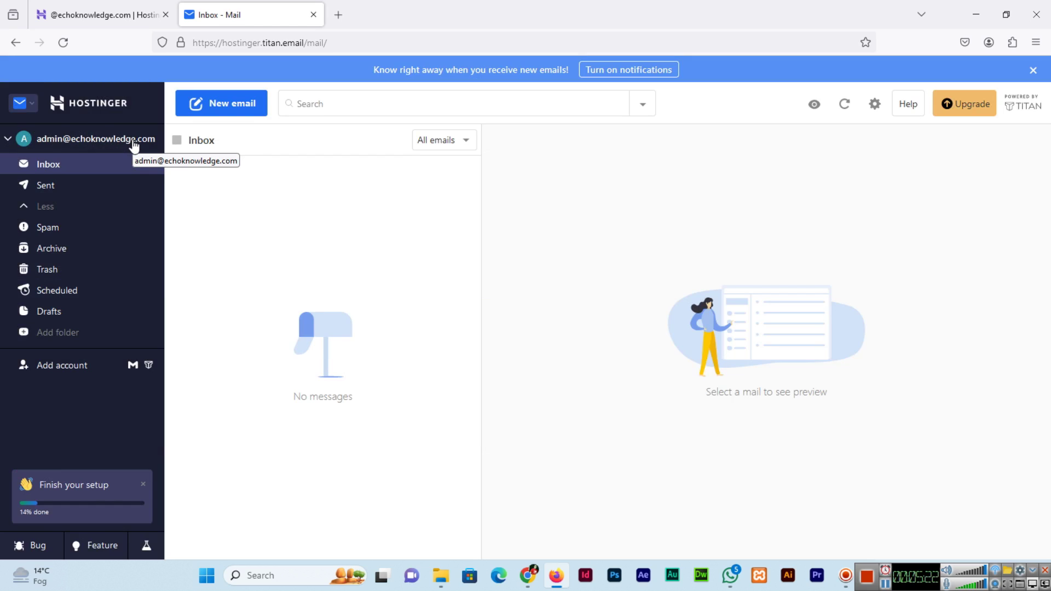
click(230, 108)
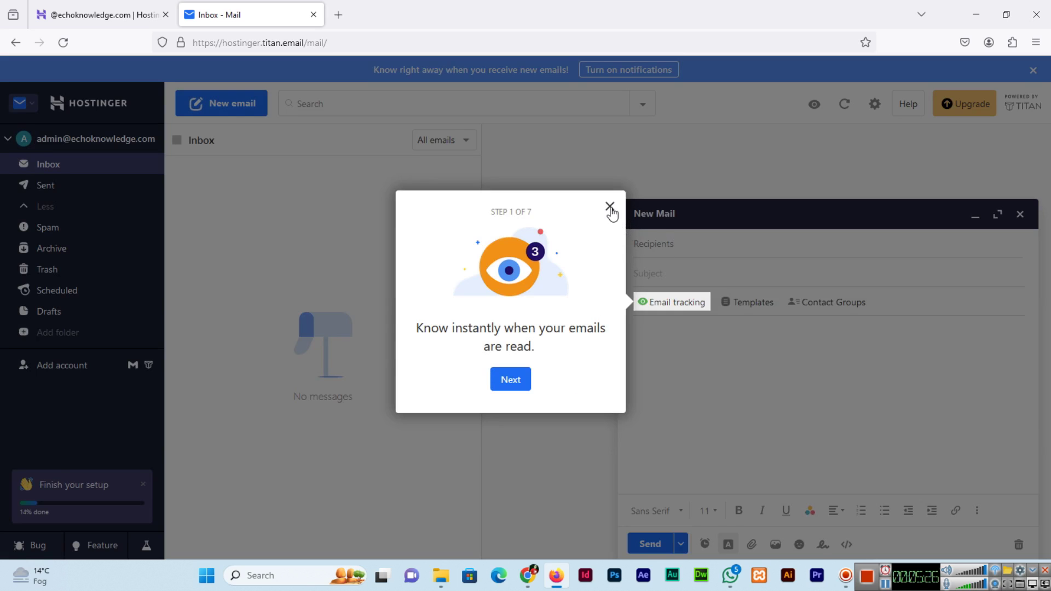
click(609, 208)
click(689, 273)
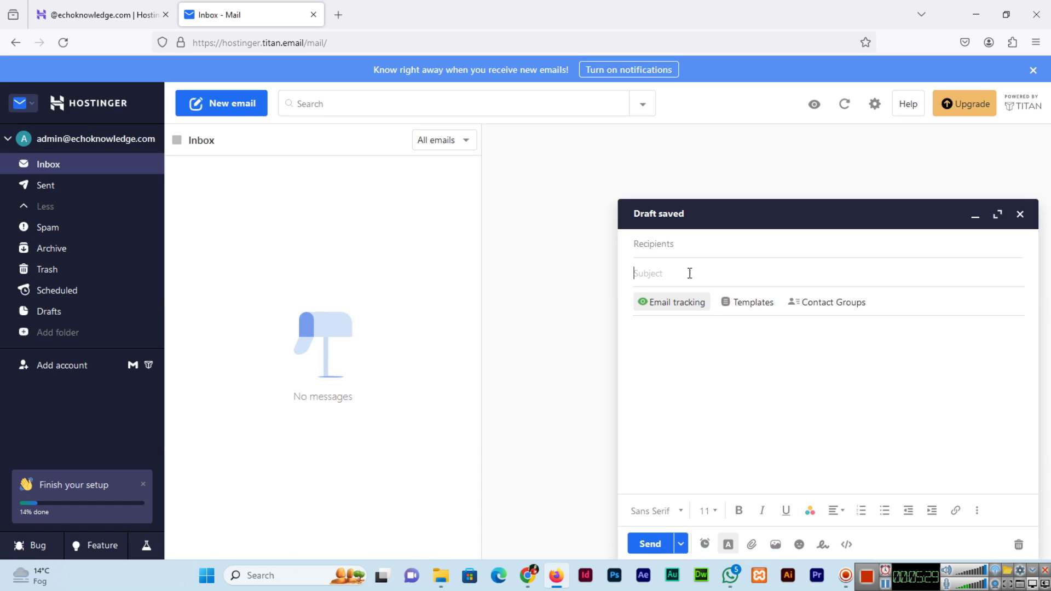
click(757, 336)
click(1020, 214)
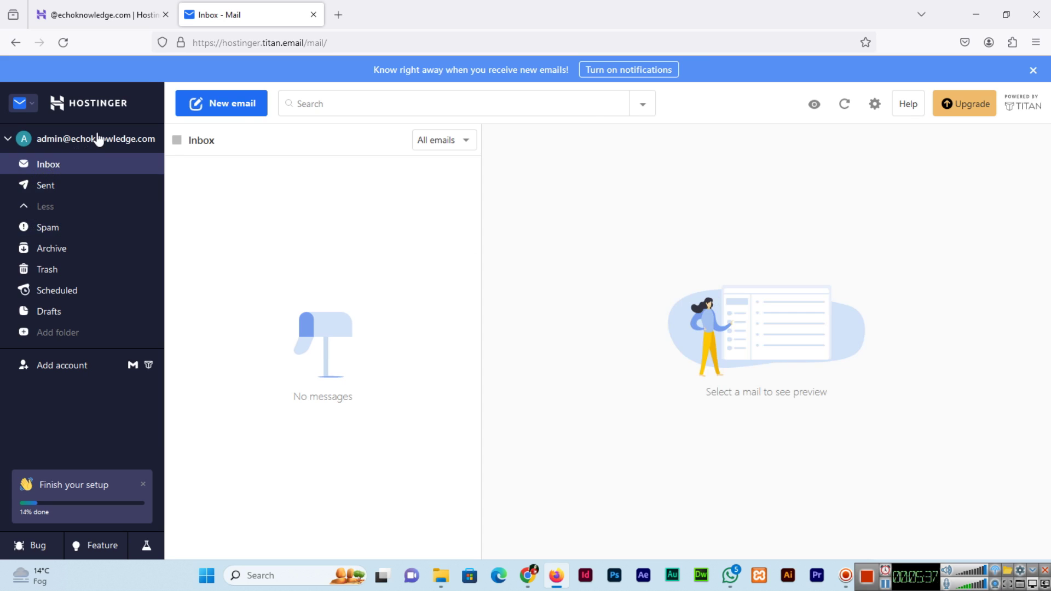